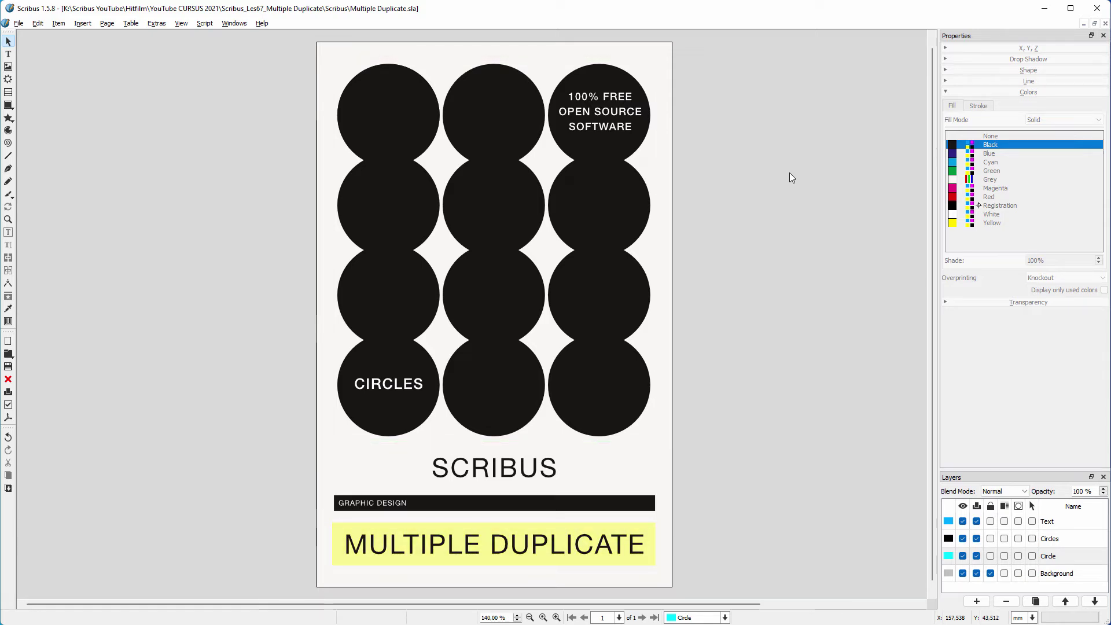
Step: Hide the Text and Circles layers, then set up three circle copies shifted 30 mm vertically
left_click(962, 522)
left_click(962, 538)
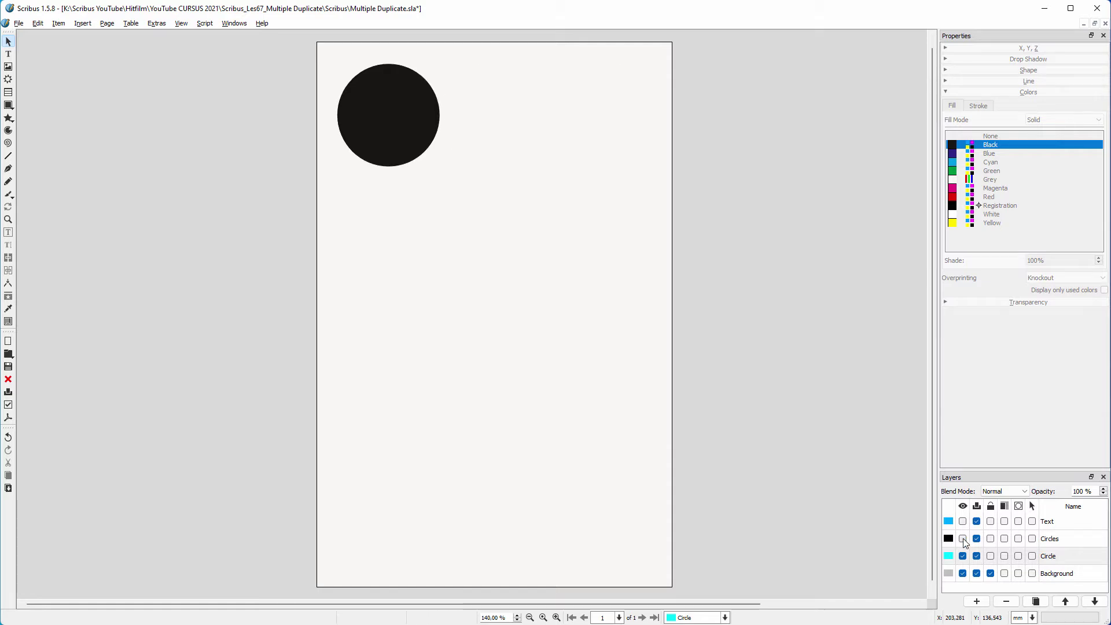
left_click(377, 129)
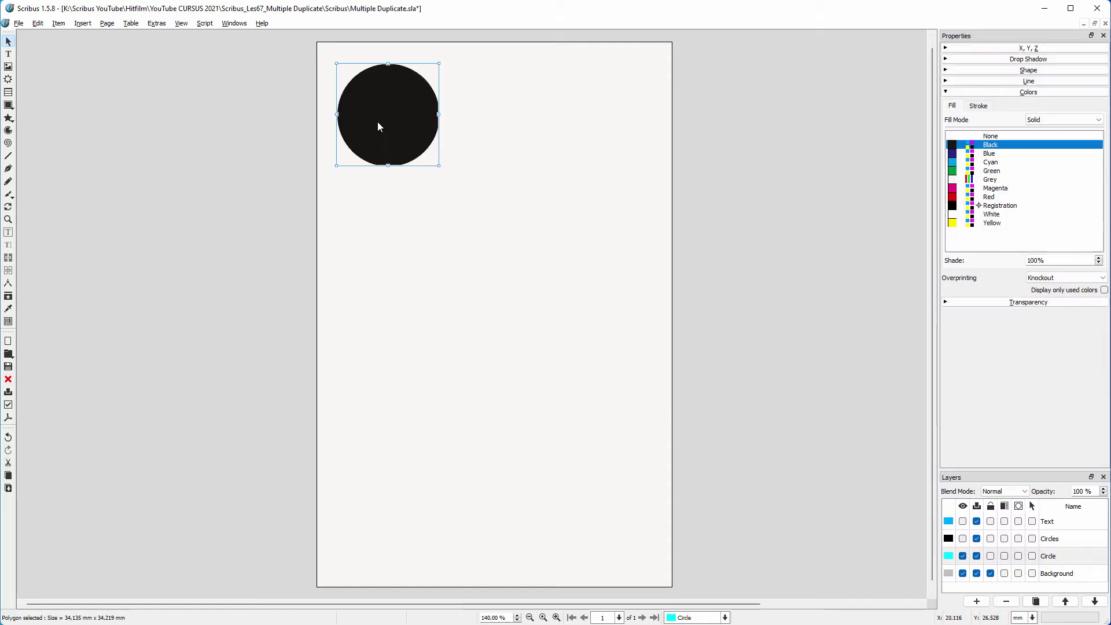
left_click(59, 23)
mouse_move(96, 37)
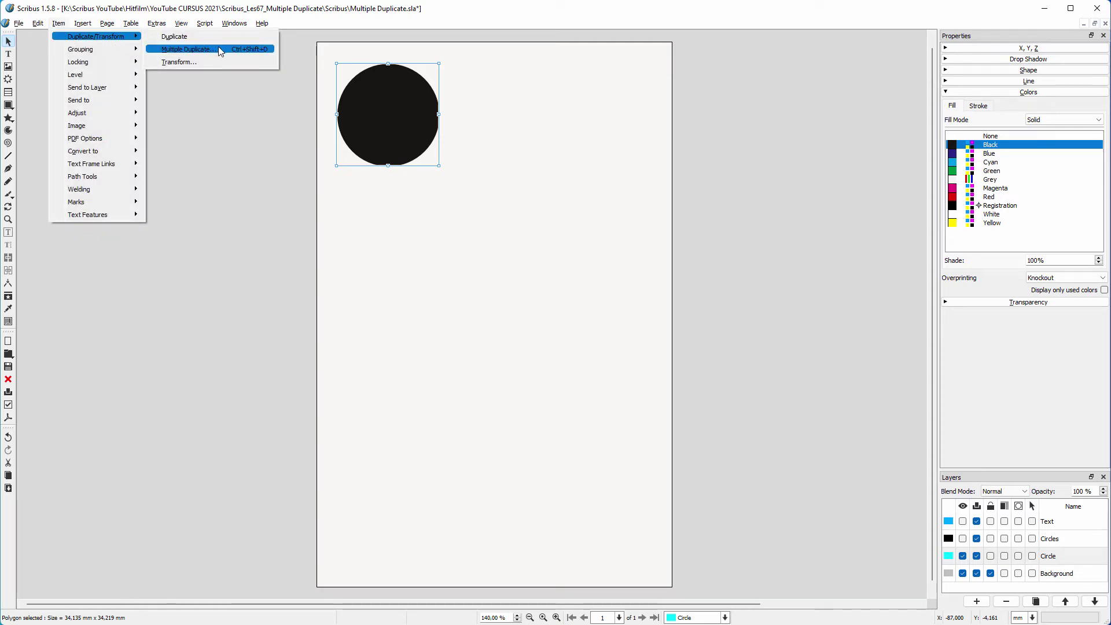
left_click(220, 49)
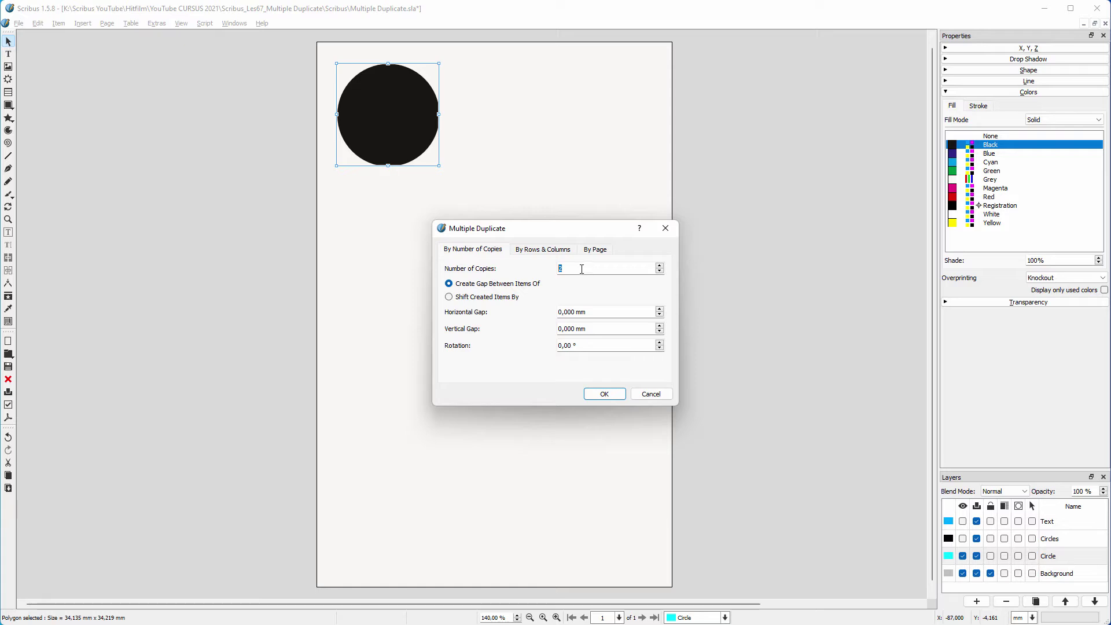
left_click(449, 297)
double_click(591, 328)
type("30")
key("Tab")
Step: Create the stacked copies, then duplicate the four-circle column twice with a 1 mm horizontal gap
left_click(605, 393)
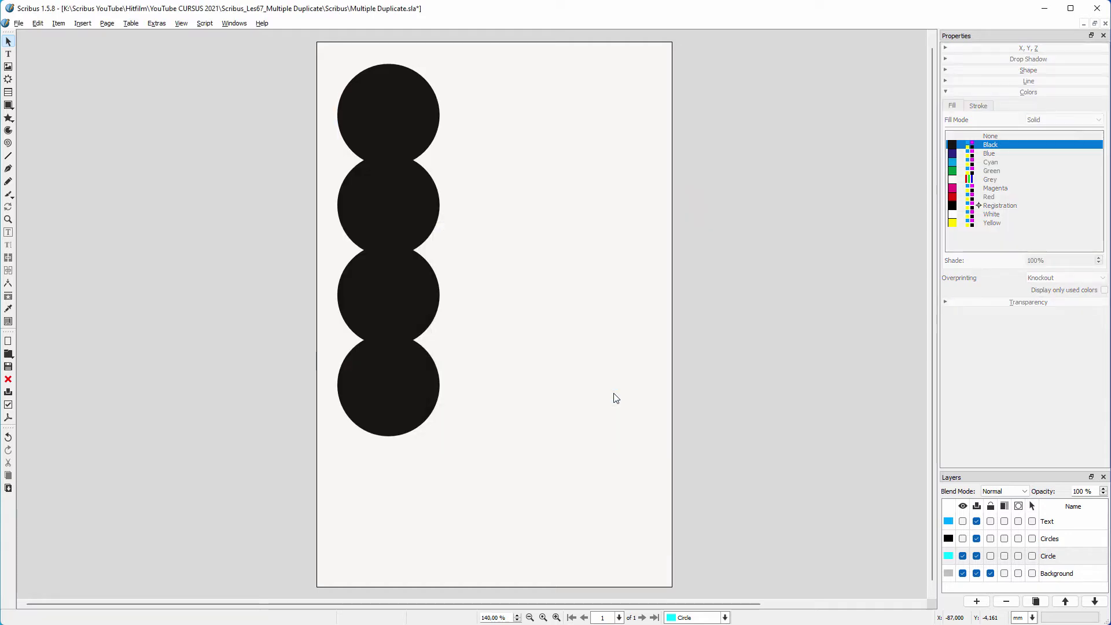
mouse_move(575, 460)
left_mouse_down()
mouse_move(302, 205)
mouse_move(288, 49)
left_mouse_up()
key("ctrl+shift+d")
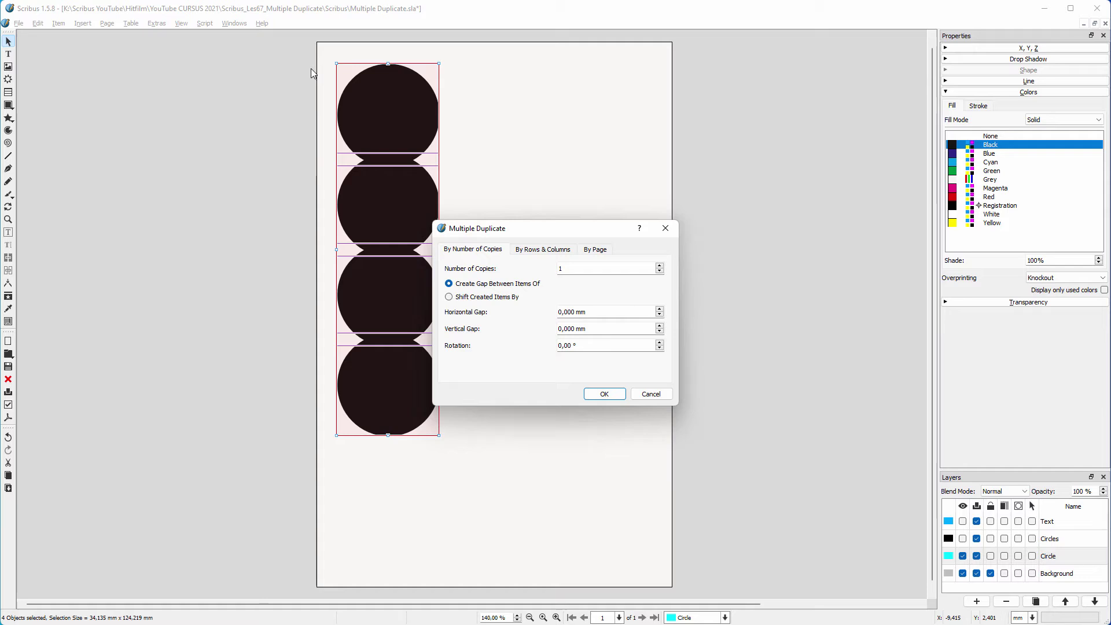
left_click_drag(532, 228, 636, 167)
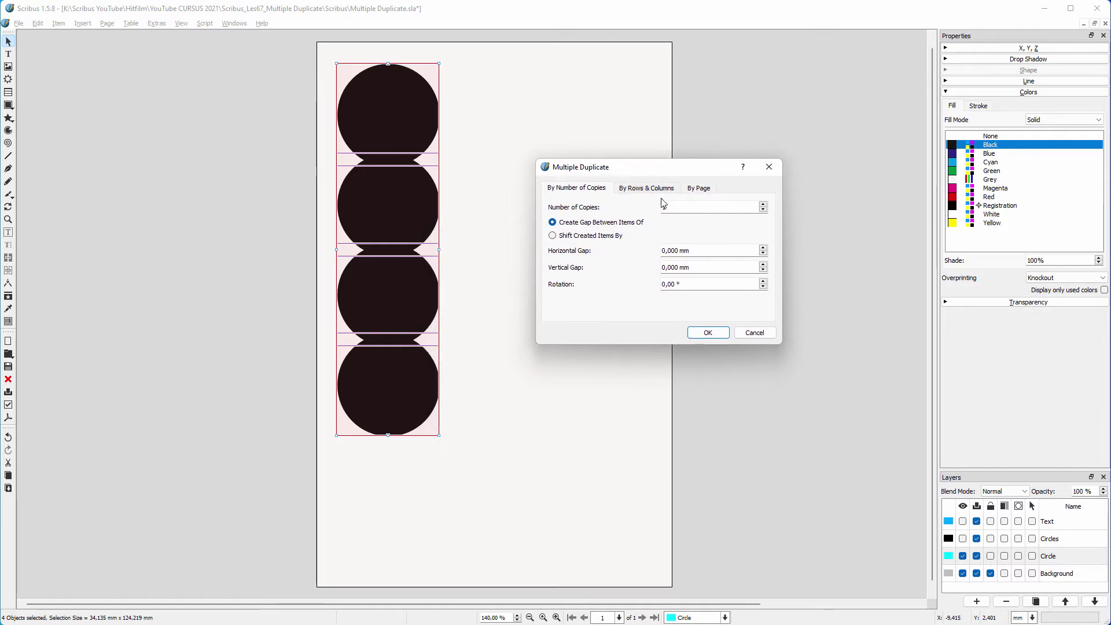
scroll(708, 250, "up", 1)
left_click(714, 332)
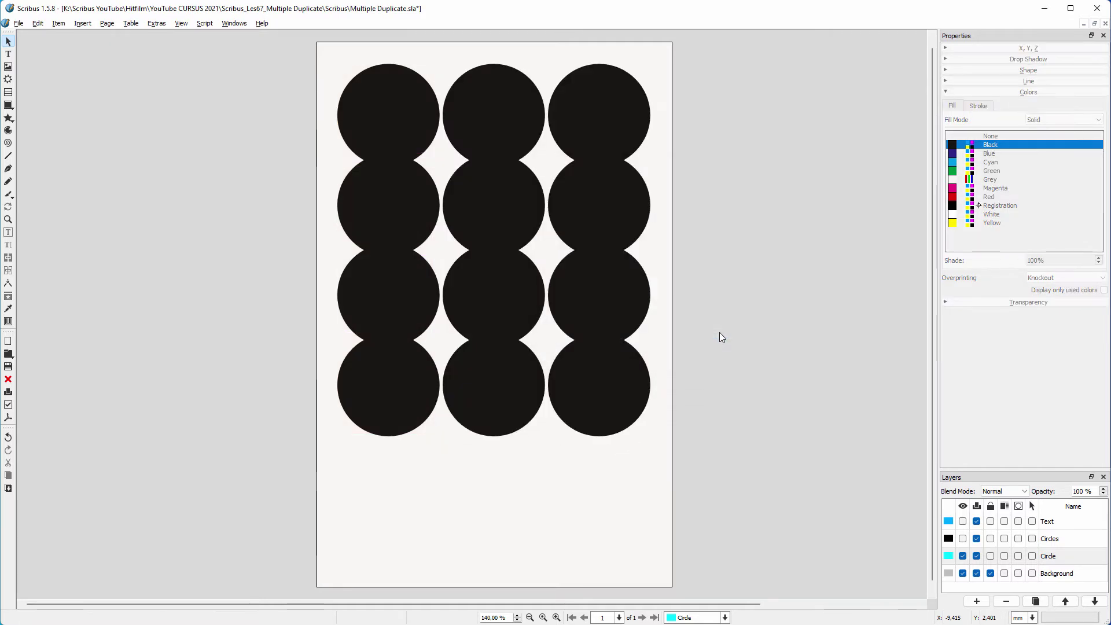
Step: Make the Text layer visible again to restore the poster titles
left_click(962, 521)
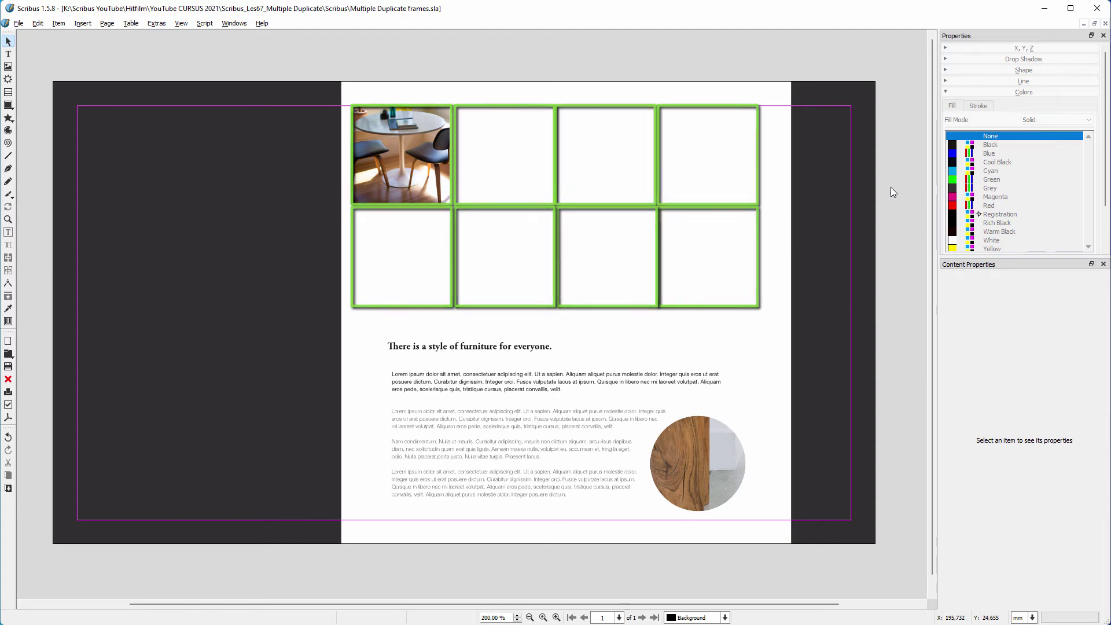
Step: Duplicate the chair photo frame into 2 rows by 4 columns with gaps 0,565 and 0,45
left_click(406, 154)
key("ctrl+shift+alt+d")
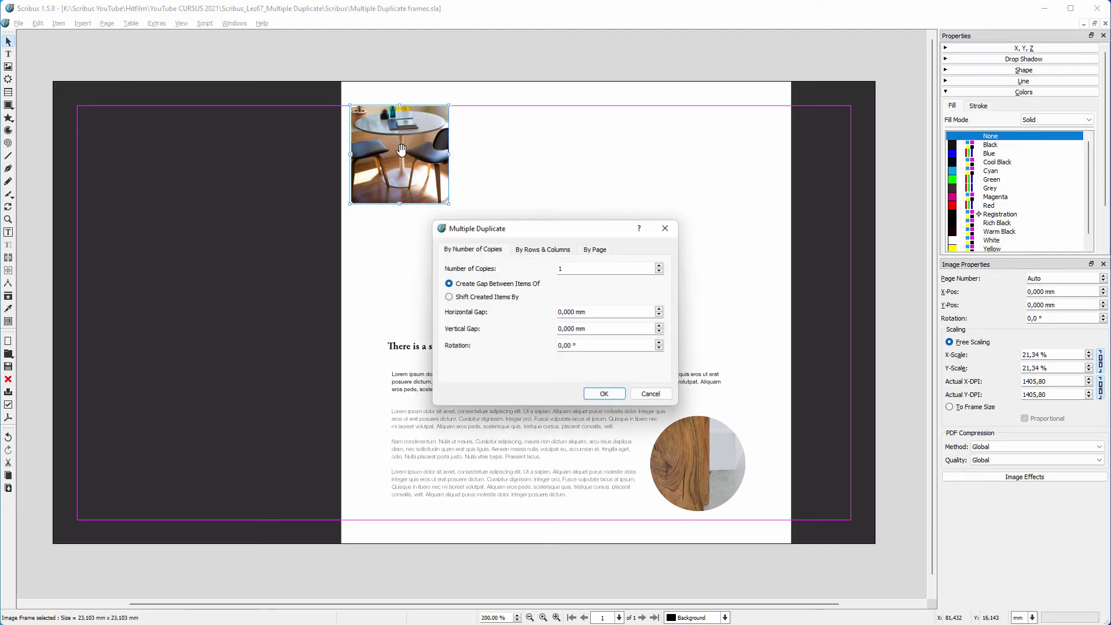
left_click(549, 251)
double_click(581, 268)
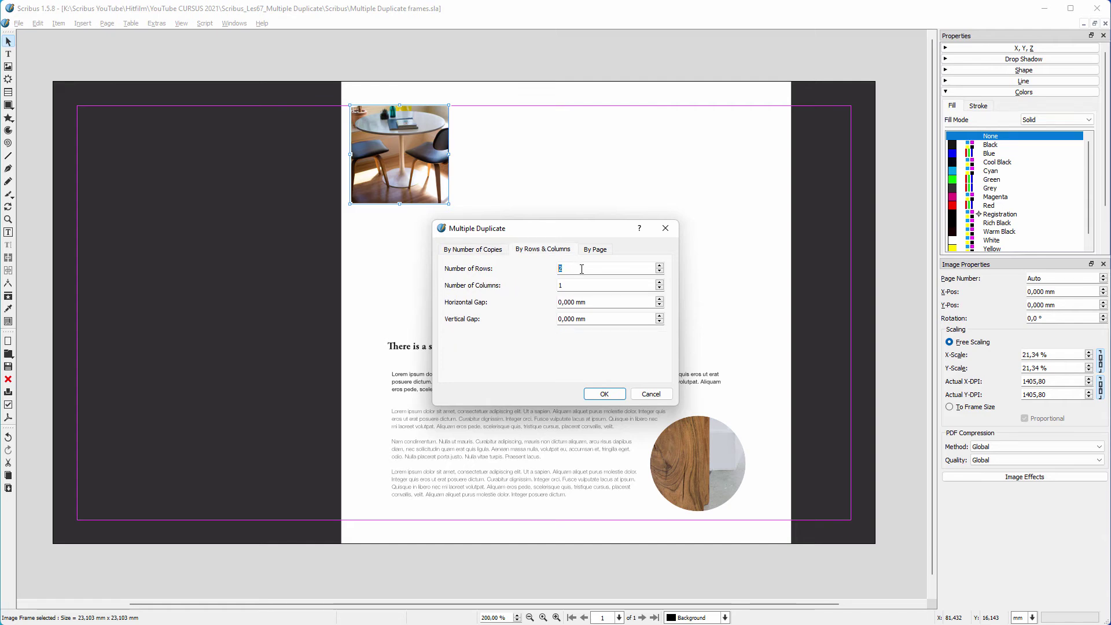
type("2")
double_click(582, 285)
type("4")
left_click_drag(591, 302, 556, 305)
type(",565")
key("Tab")
type(",4")
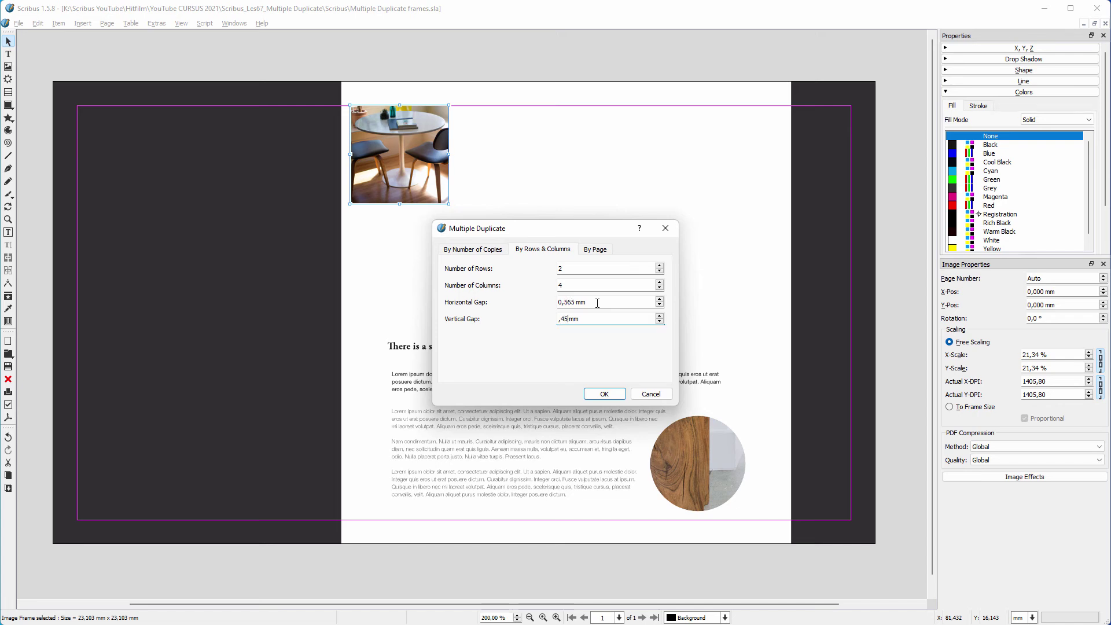
key("Tab")
left_click(604, 393)
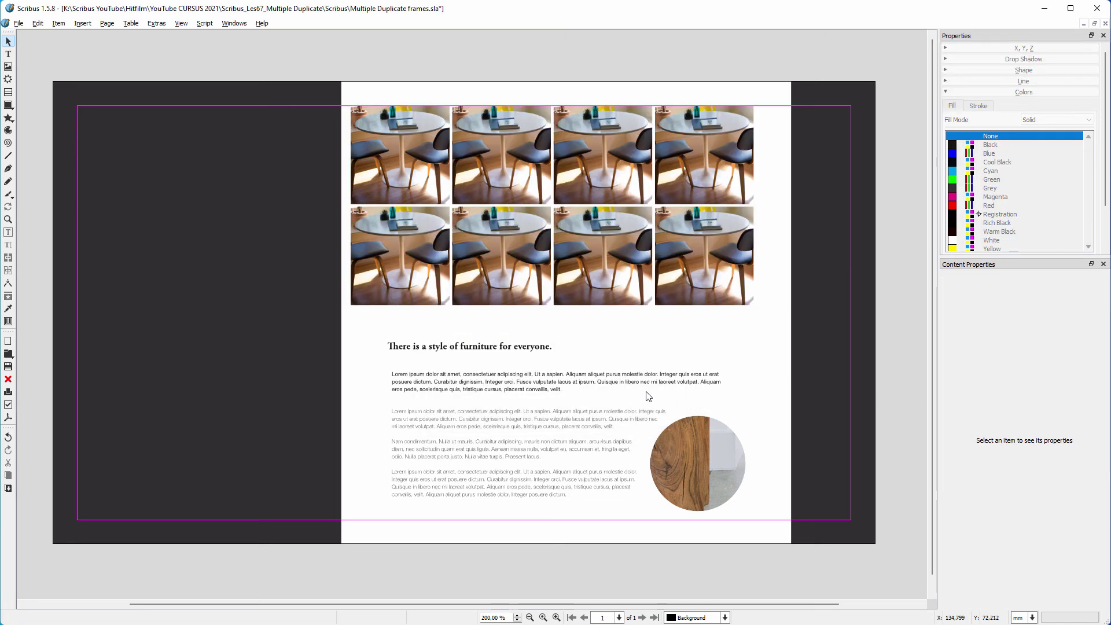